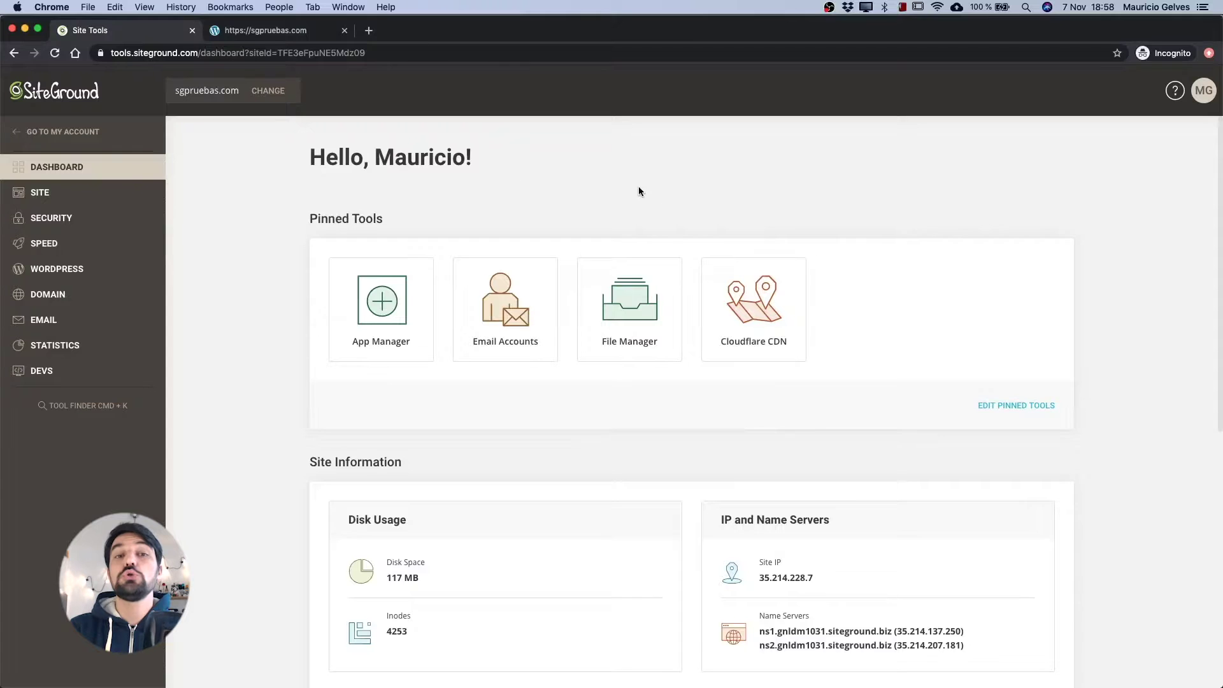
Open File Manager under SITE and browse public_html down to wp-config.php
left_click(36, 191)
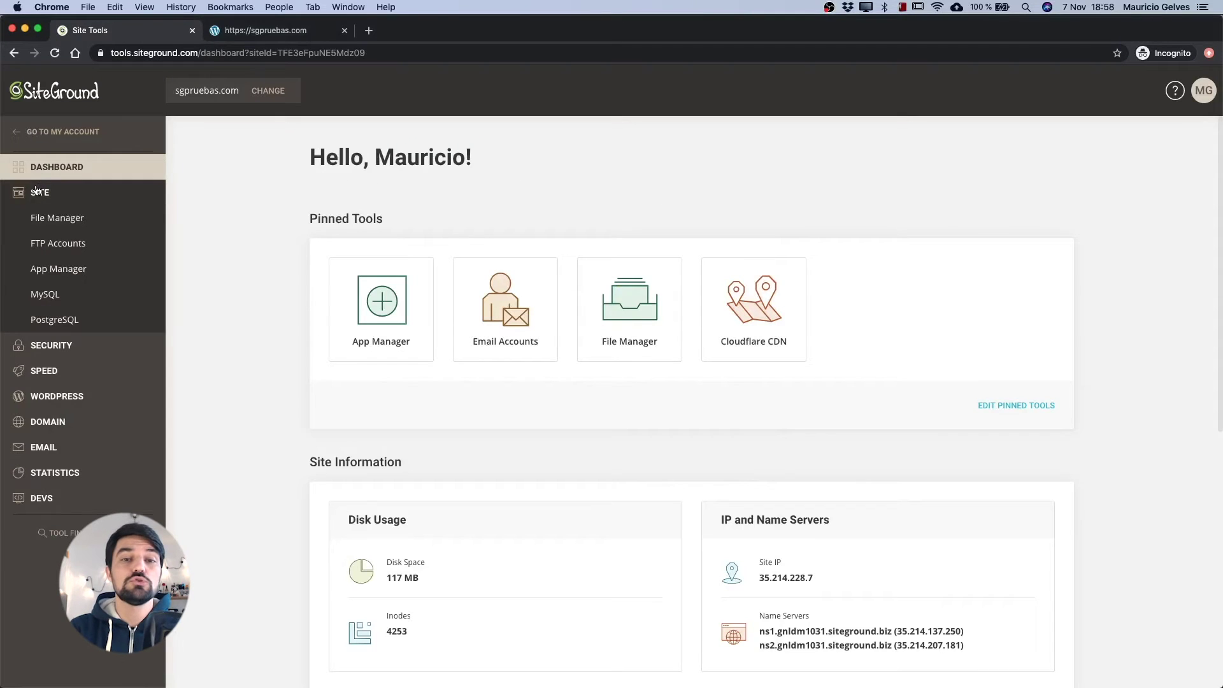
left_click(56, 219)
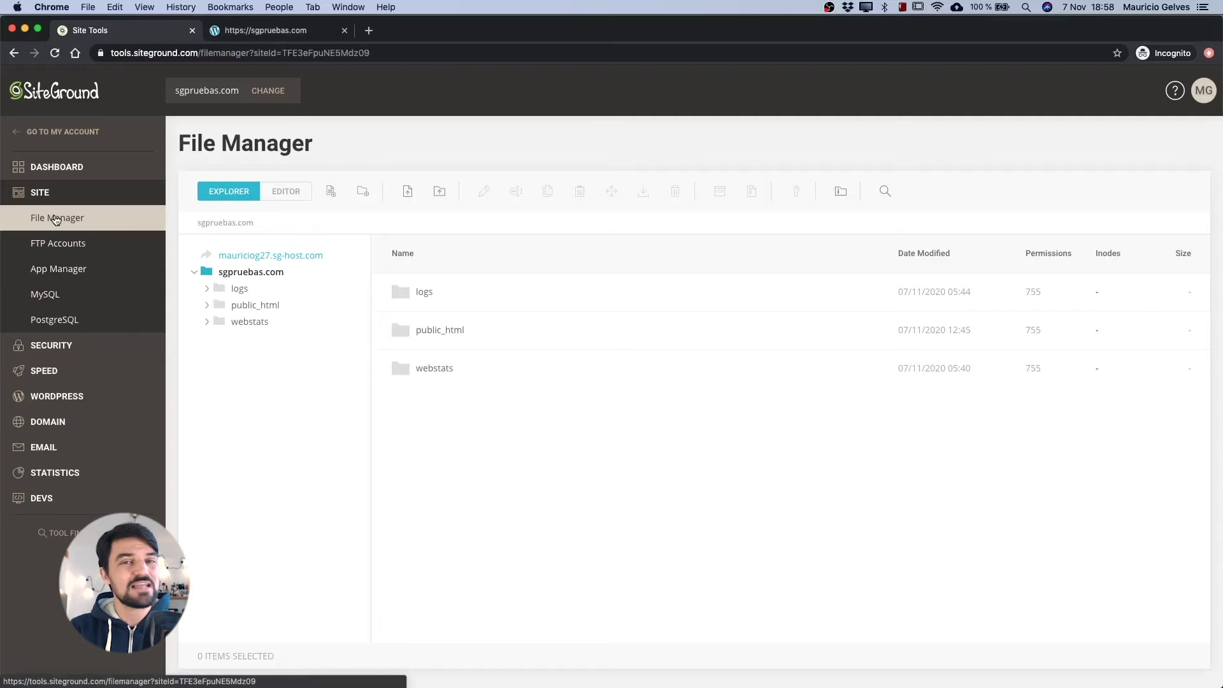
double_click(449, 330)
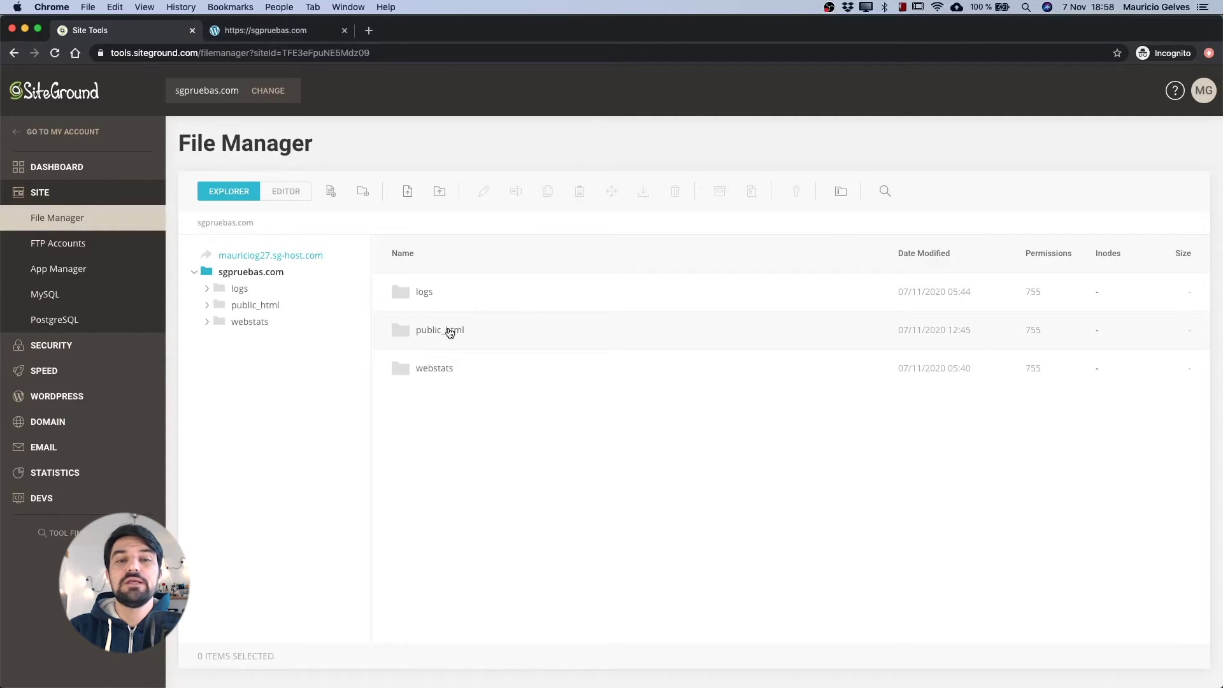
scroll(504, 402, "down", 3)
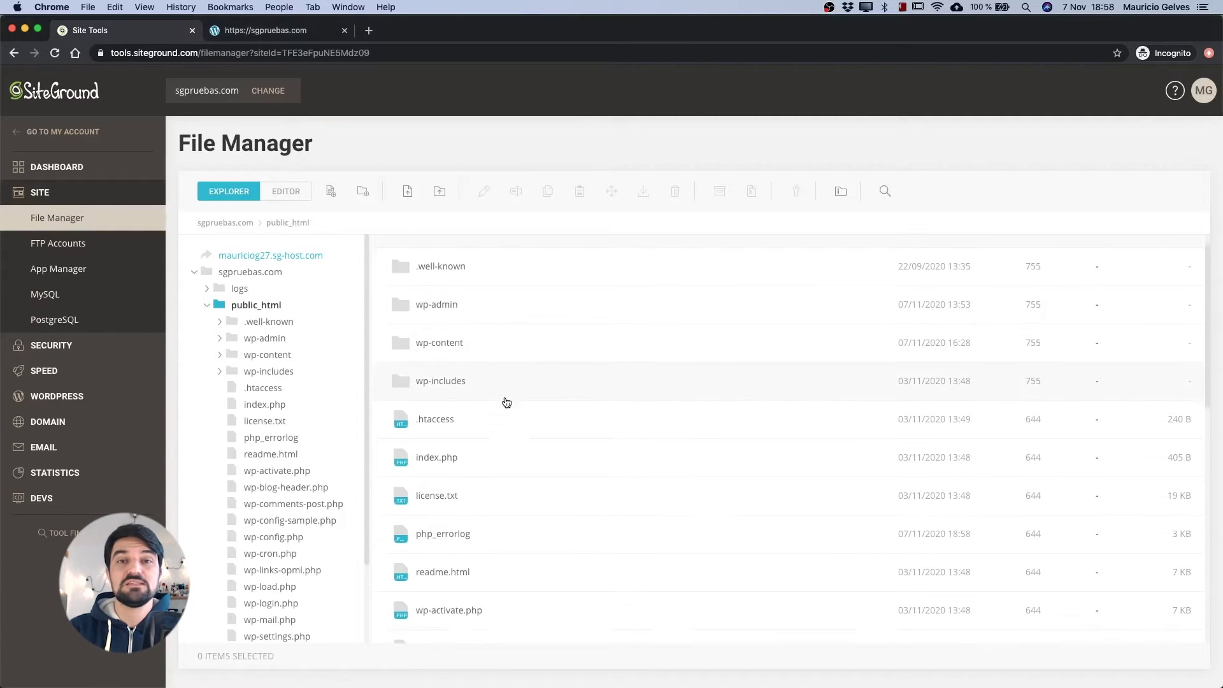
scroll(501, 414, "down", 3)
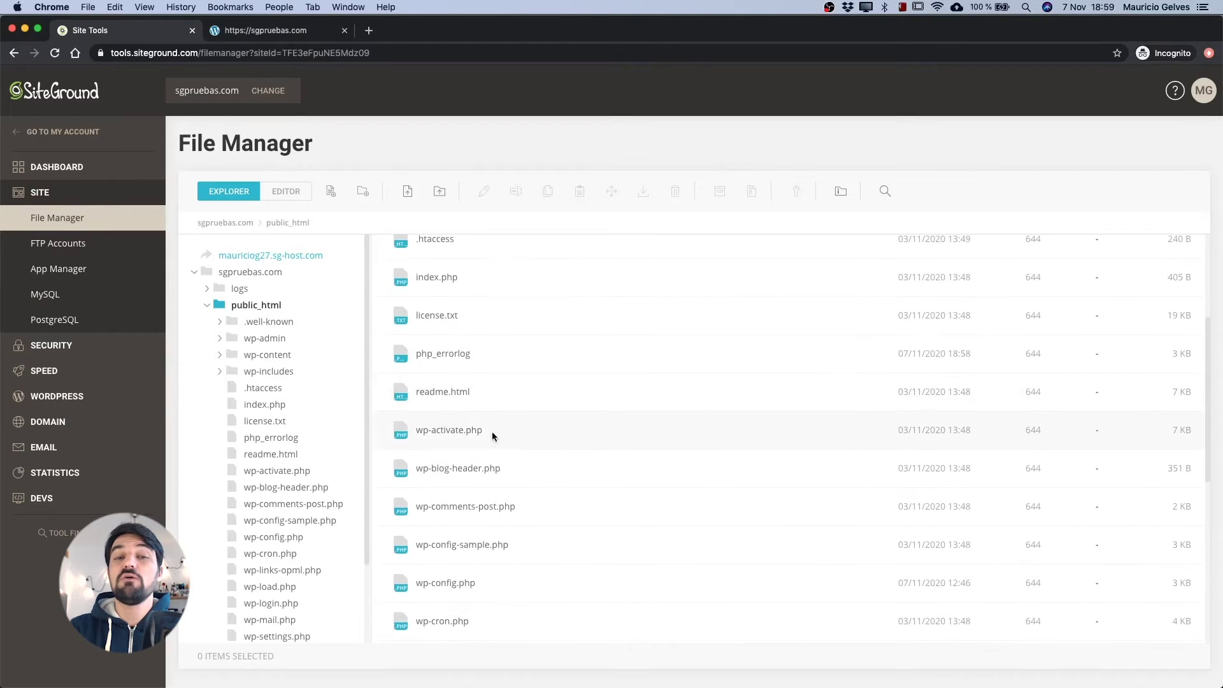
right_click(449, 589)
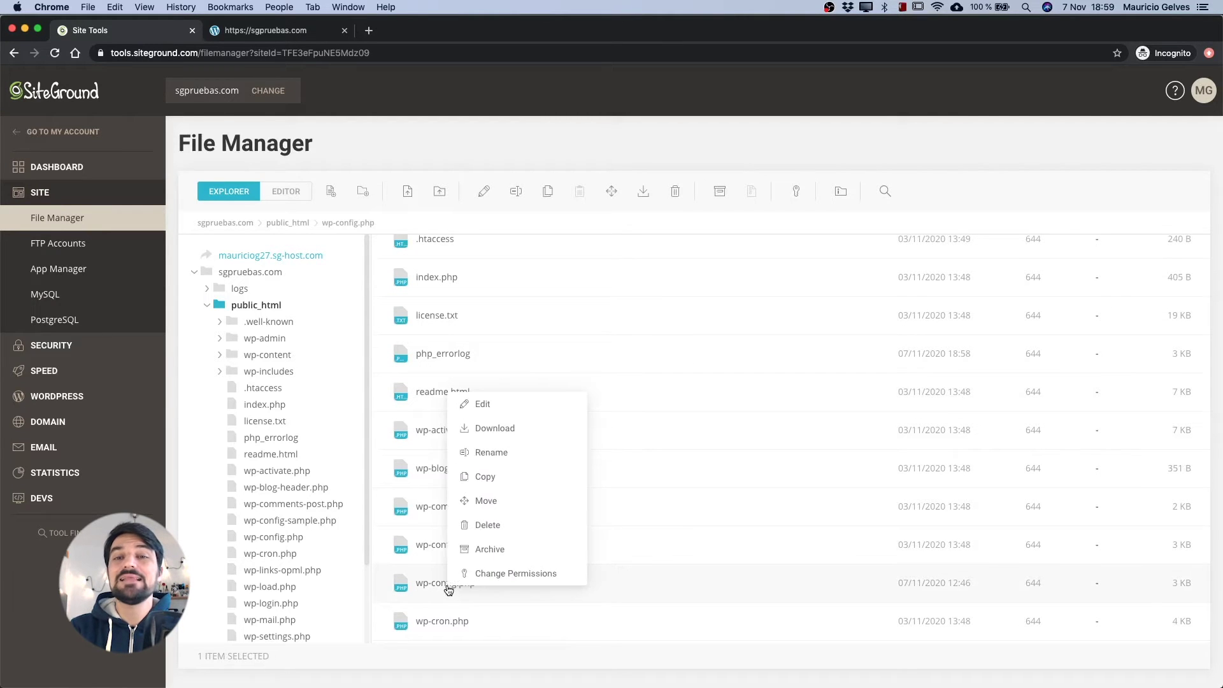
Paste define( 'WP_DEBUG', true ); below the DB_COLLATE line in wp-config.php and save
left_click(489, 410)
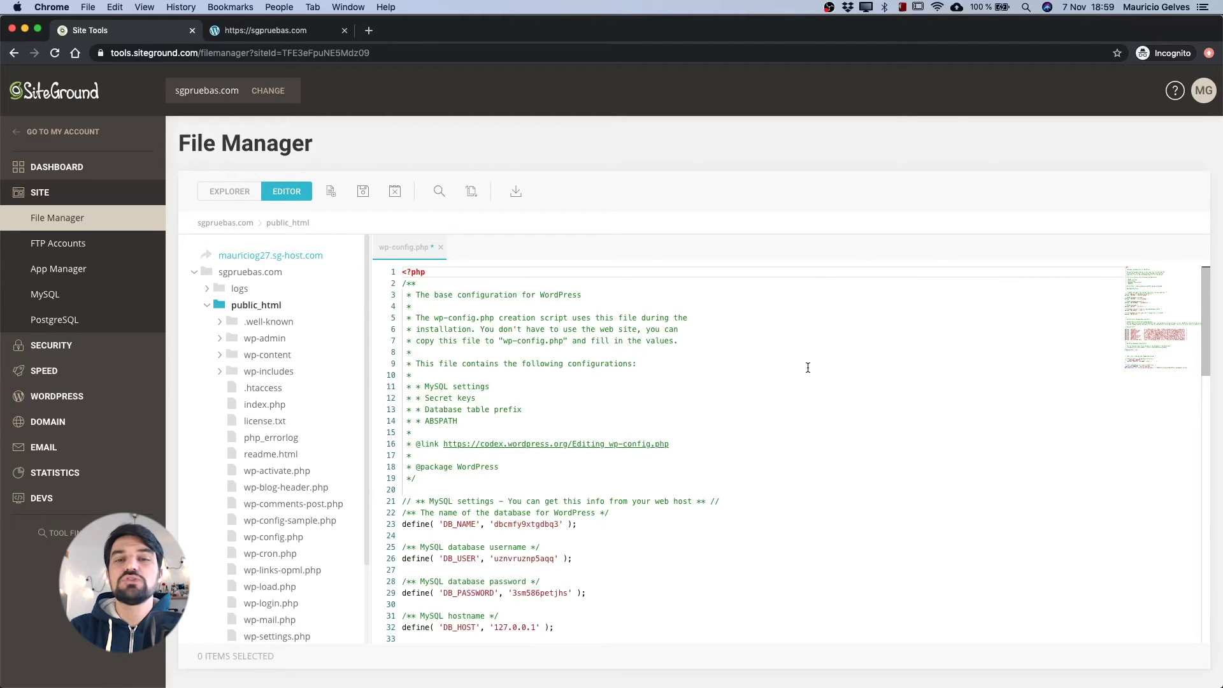
scroll(808, 368, "down", 5)
left_click(594, 413)
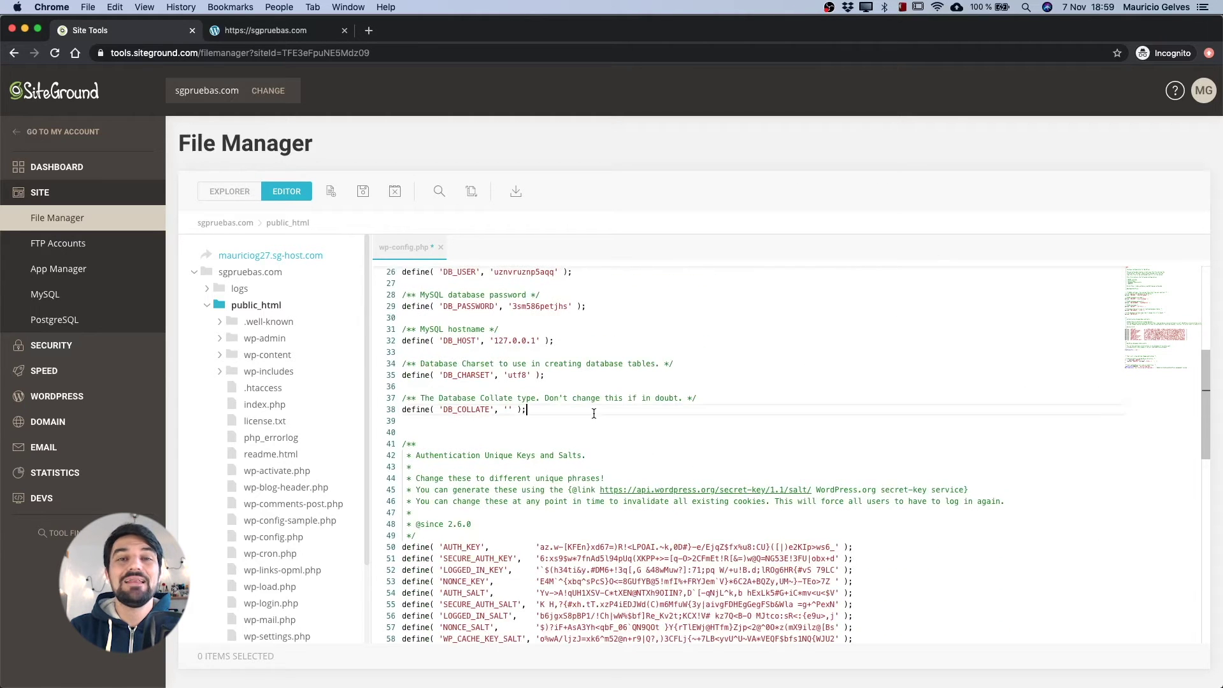
key("Return")
key("Return")
type("define( 'WP_DEBUG', true );")
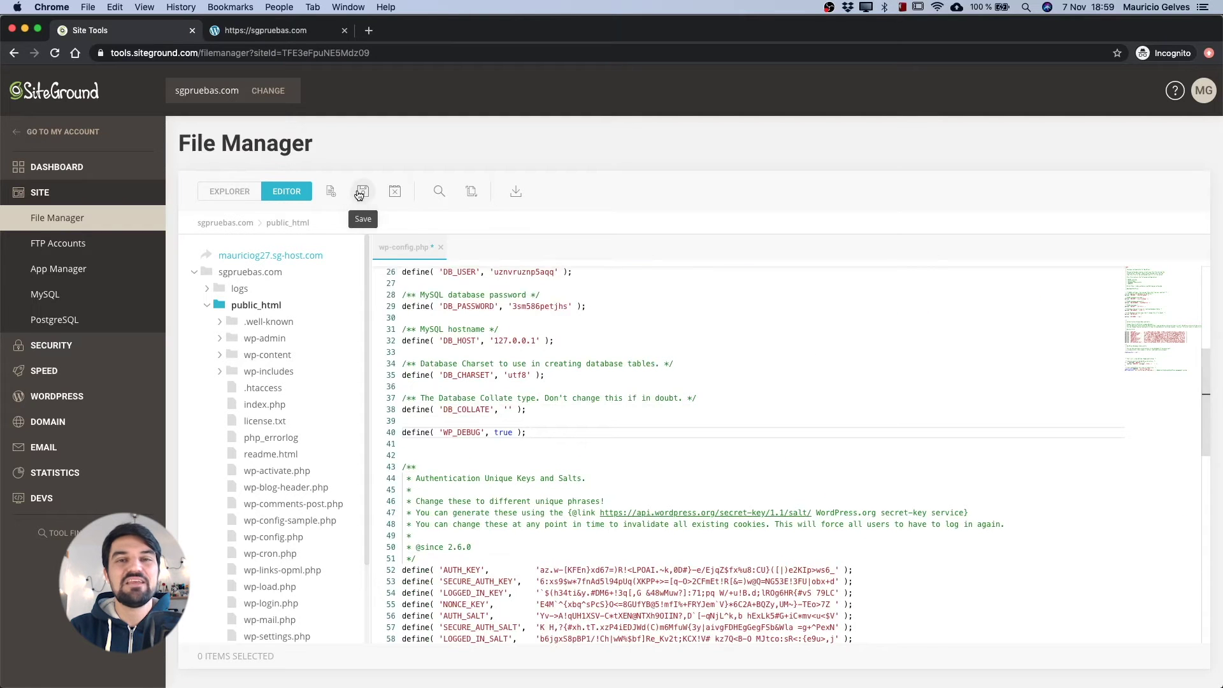
left_click(360, 192)
Reload the sgpruebas.com tab to reveal the functions.php line 11 parse error
key("ctrl+Tab")
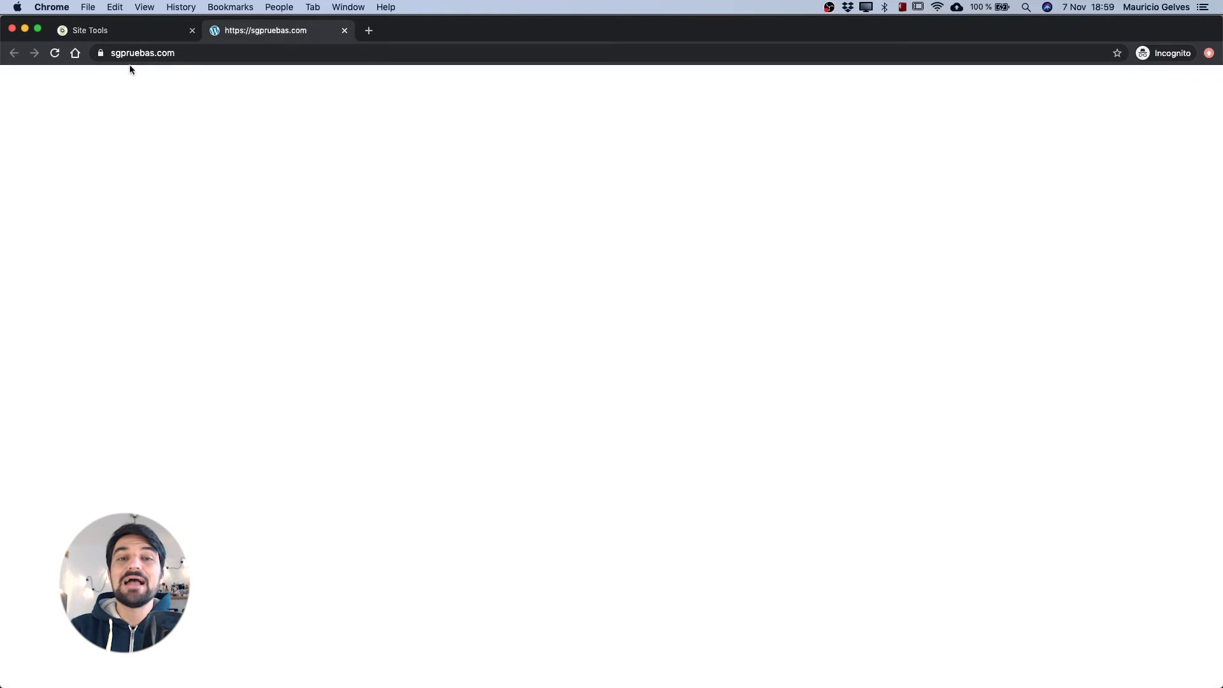
left_click(55, 54)
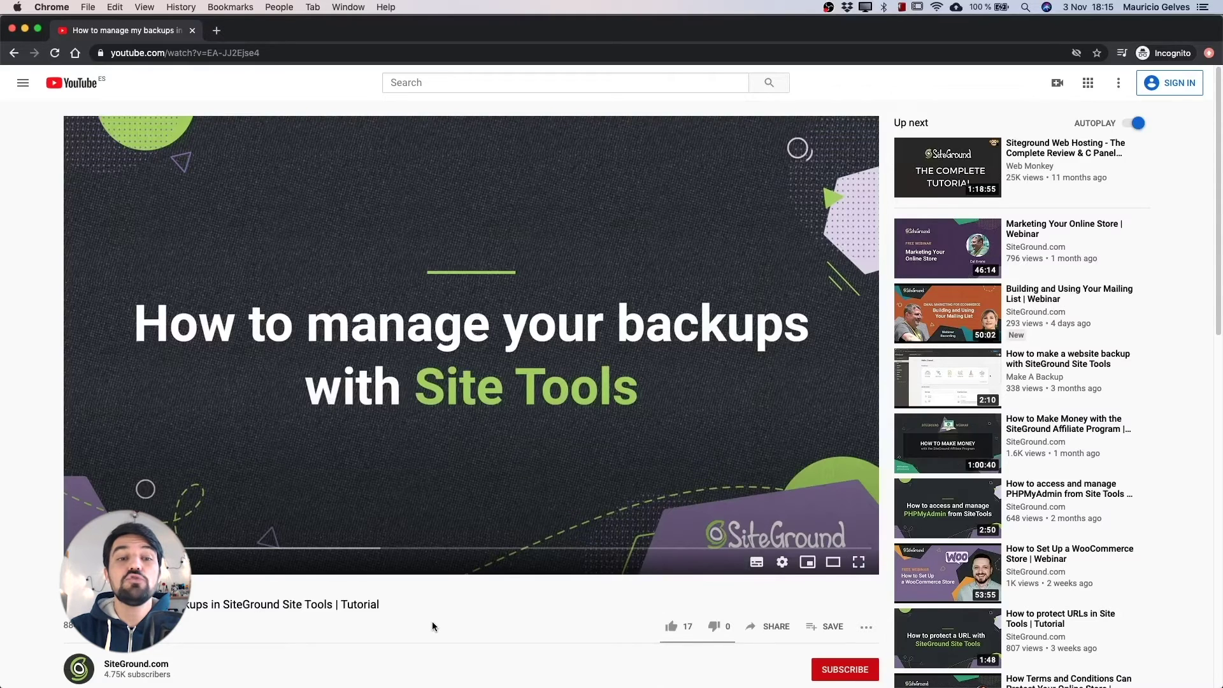
scroll(432, 626, "down", 3)
scroll(432, 626, "down", 1)
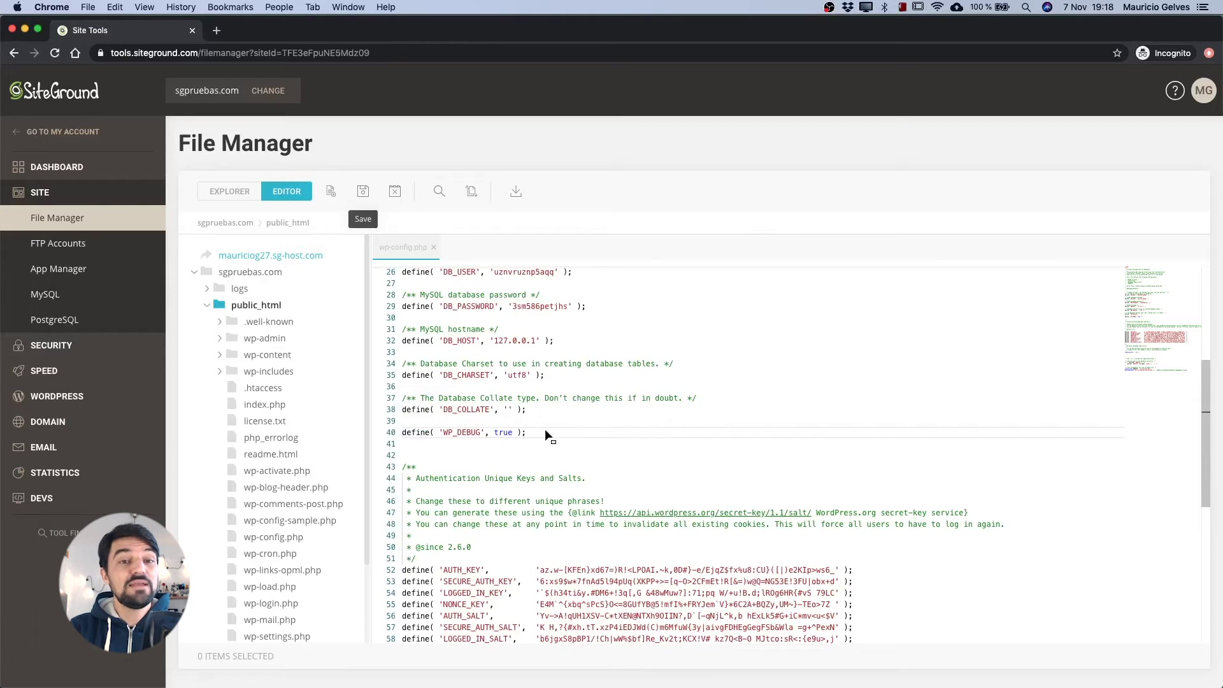
Change WP_DEBUG on line 40 from true to false and save wp-config.php
double_click(503, 433)
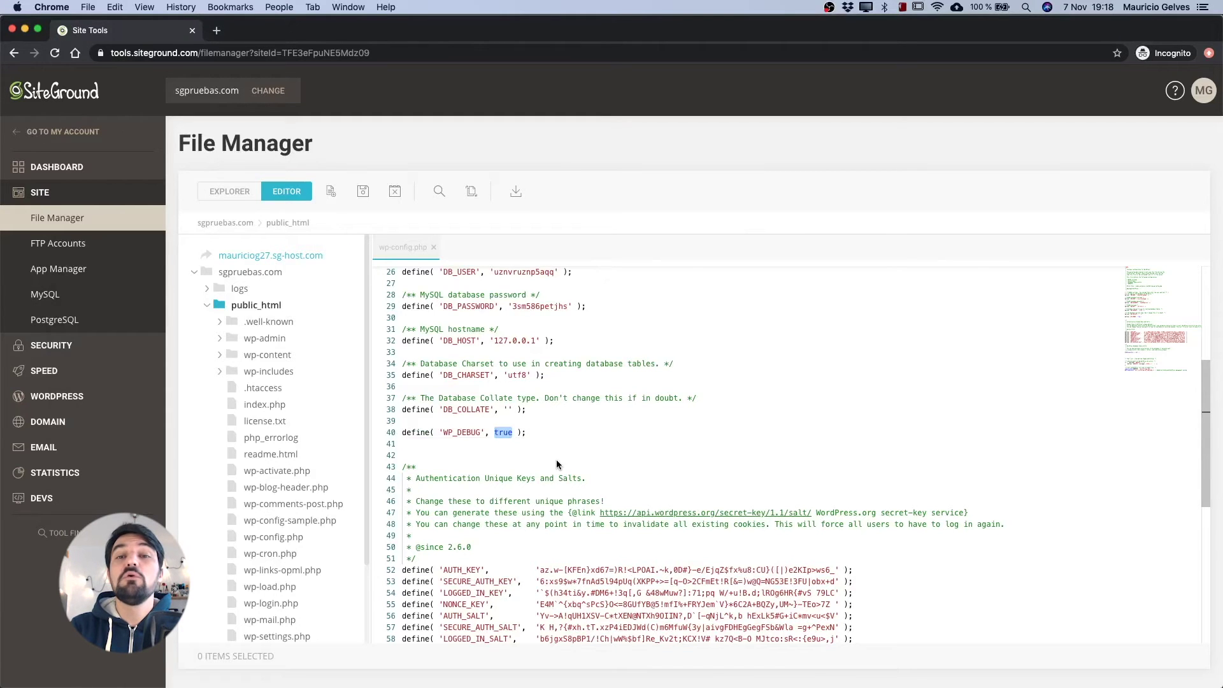
type("false")
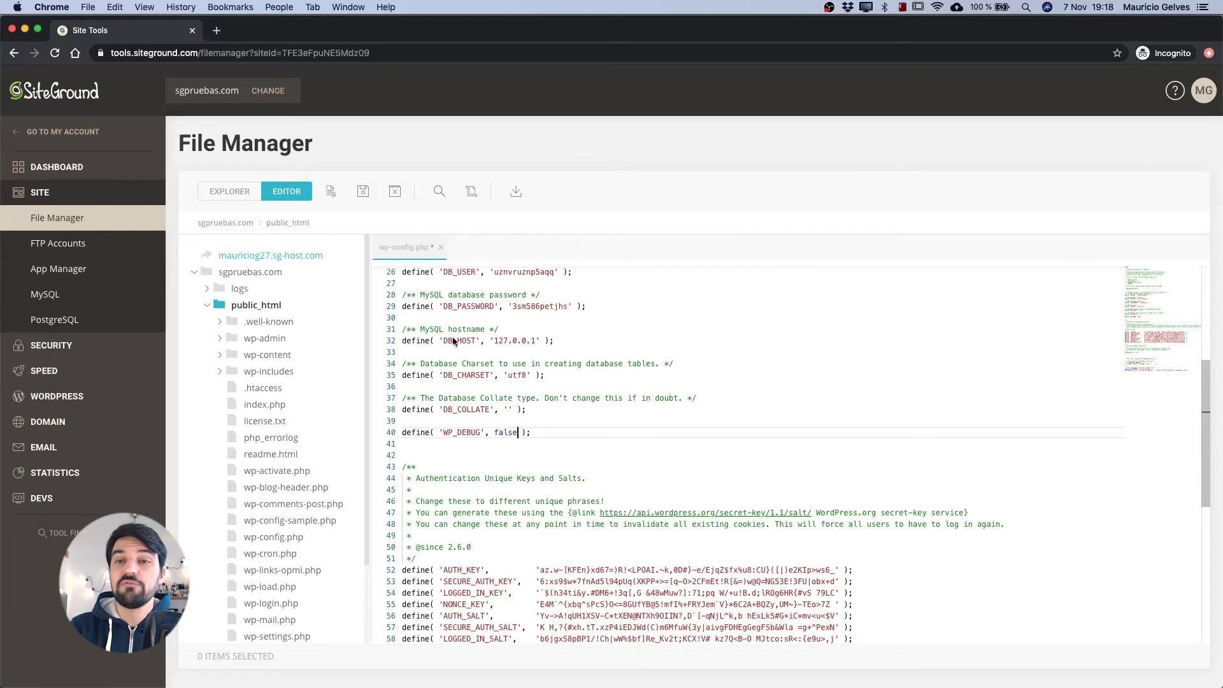
left_click(366, 197)
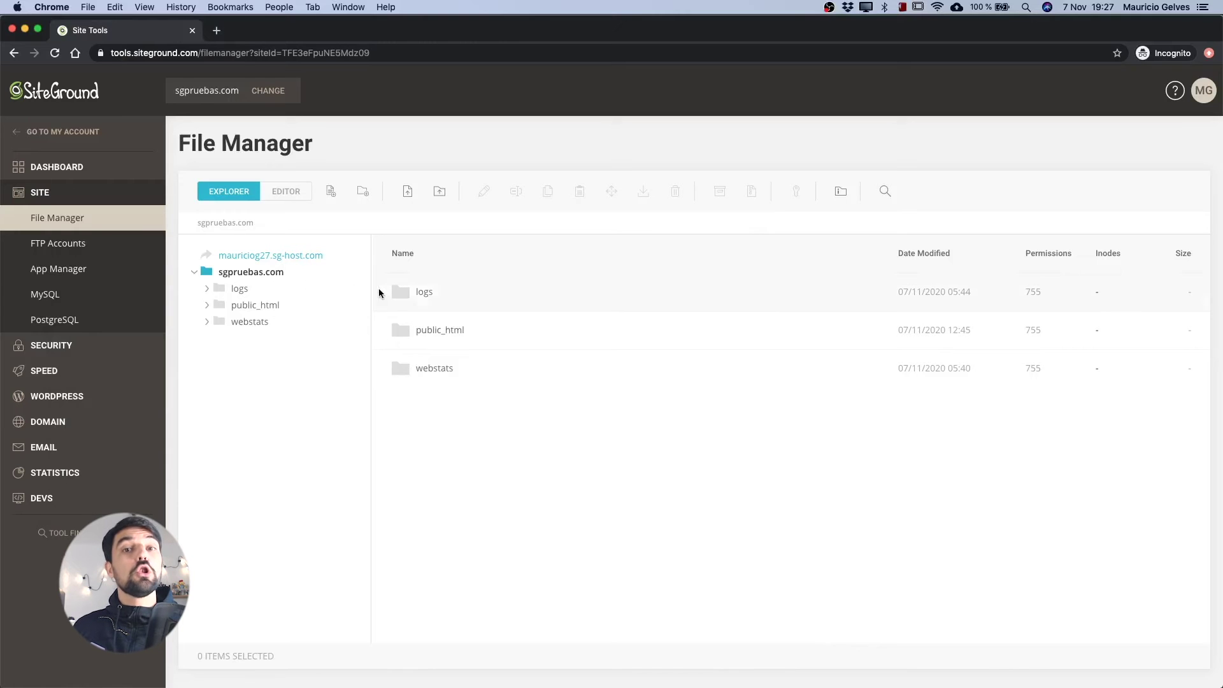
Download sgpruebas.com-2020-10-09.gz from the logs folder and open it to extract
double_click(423, 293)
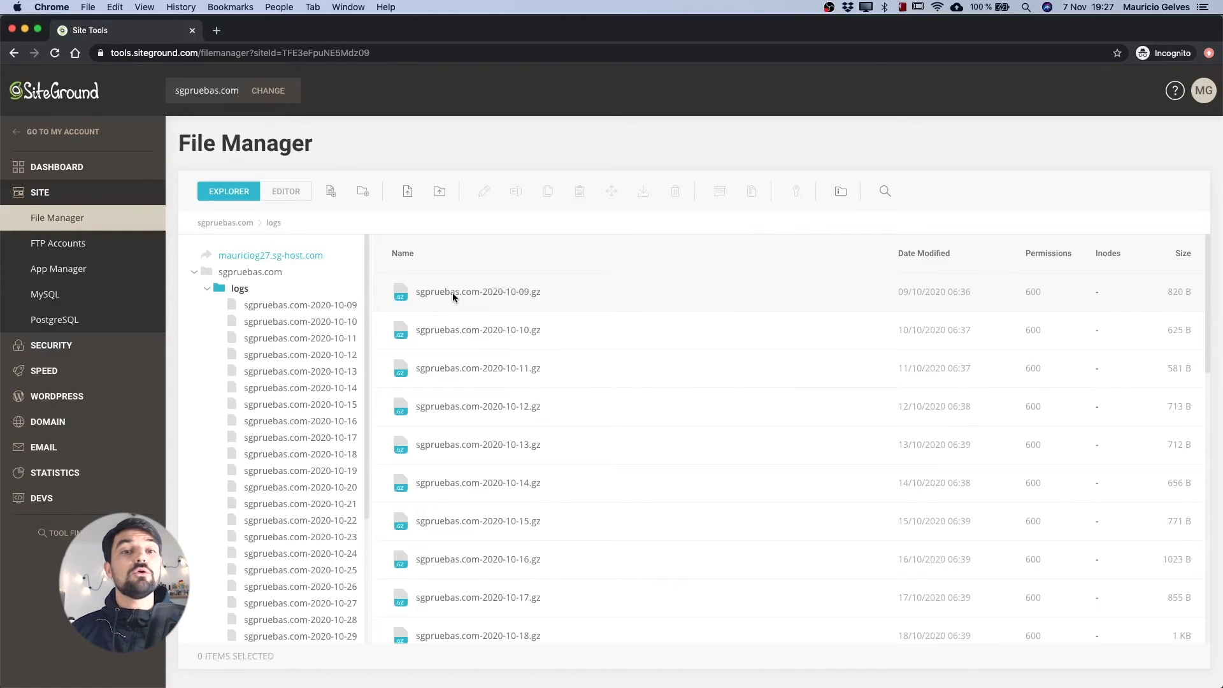
right_click(454, 294)
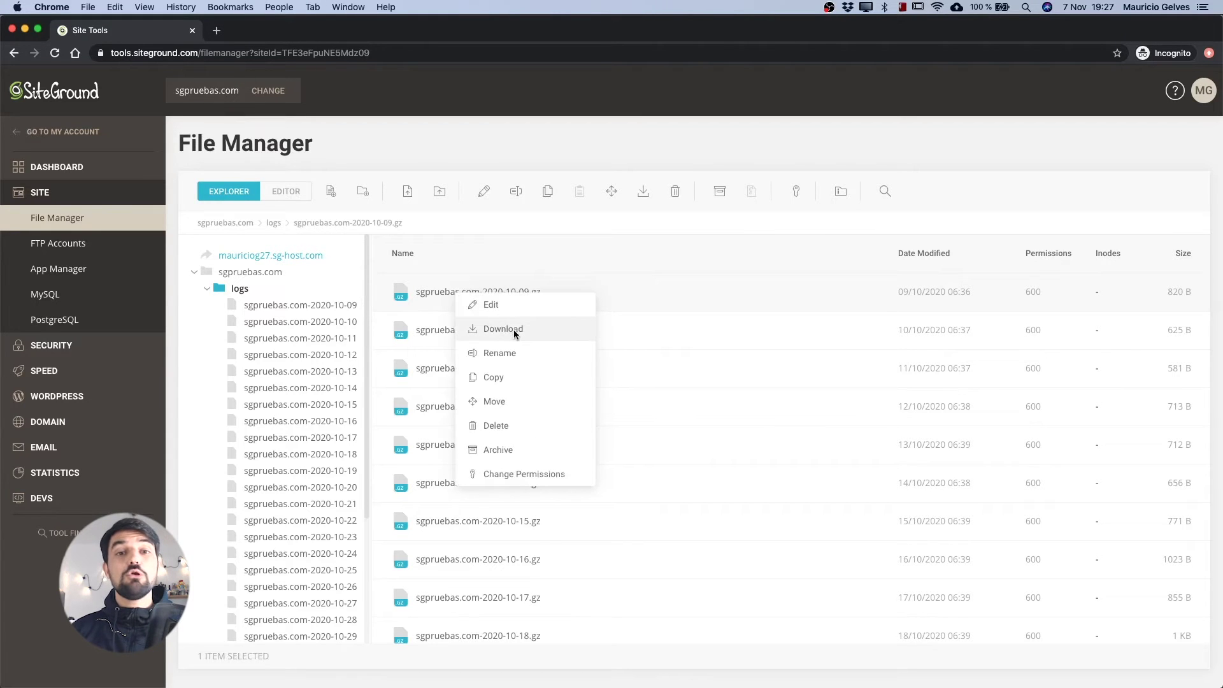
left_click(514, 330)
left_click(85, 674)
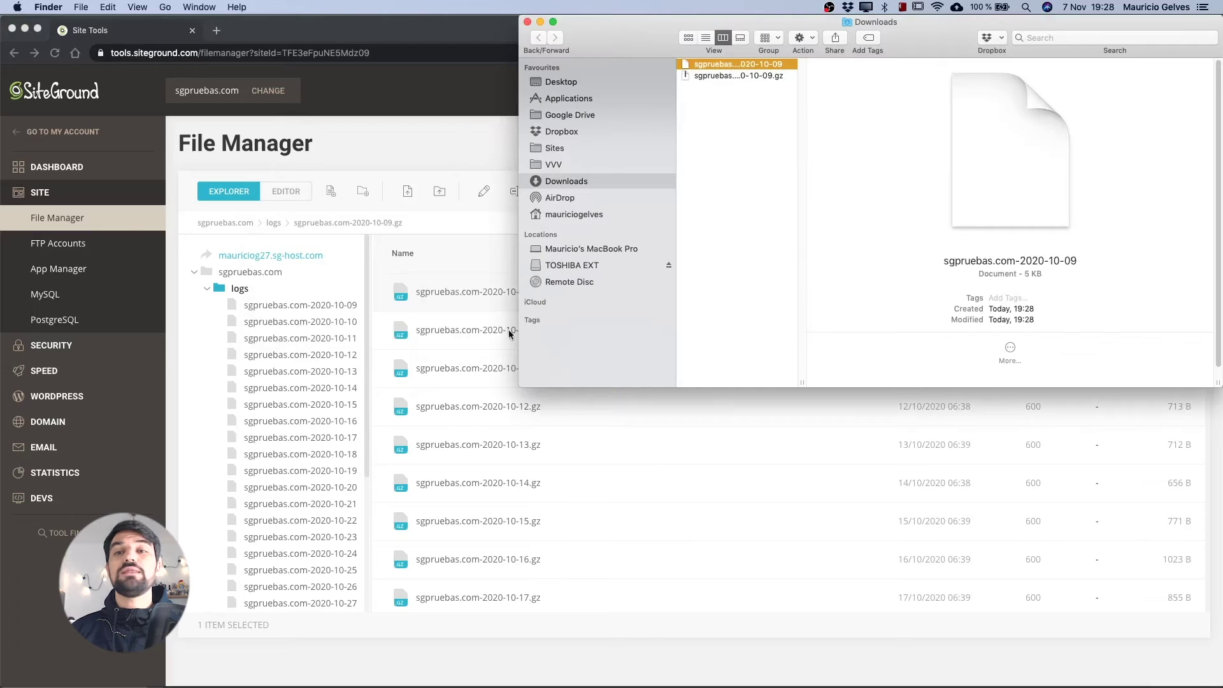
Open the extracted sgpruebas.com-2020-10-09 log with TextEdit.app and enlarge its window
right_click(703, 66)
mouse_move(739, 80)
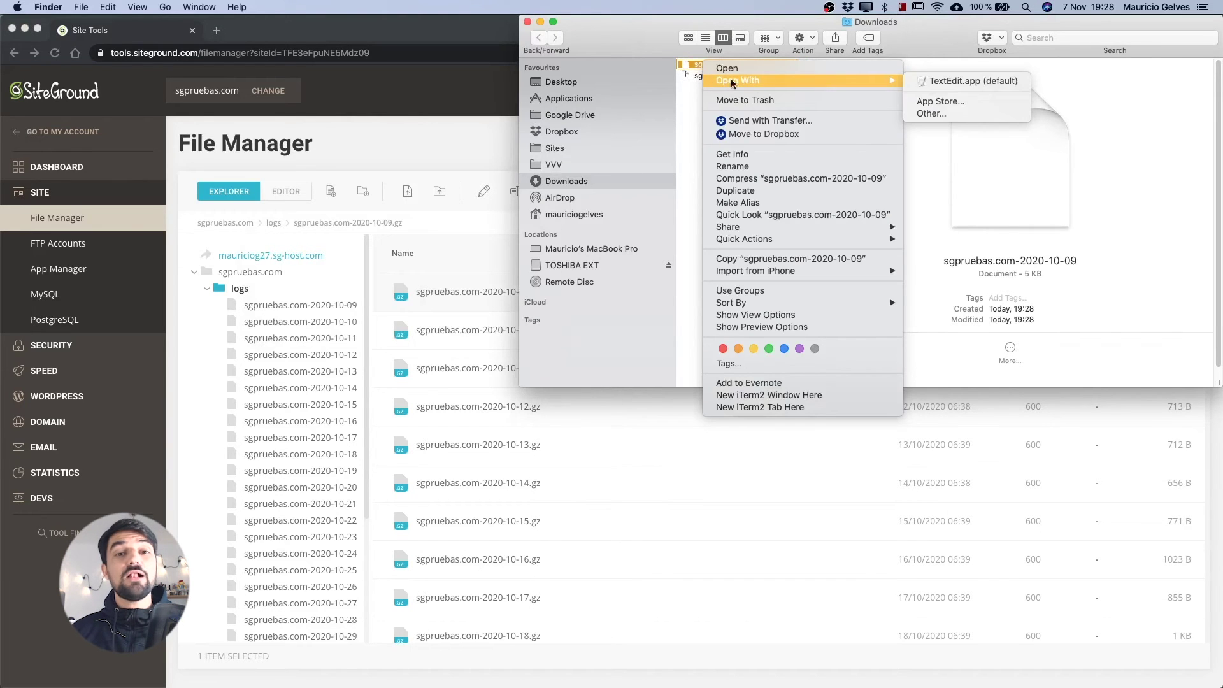
left_click(924, 79)
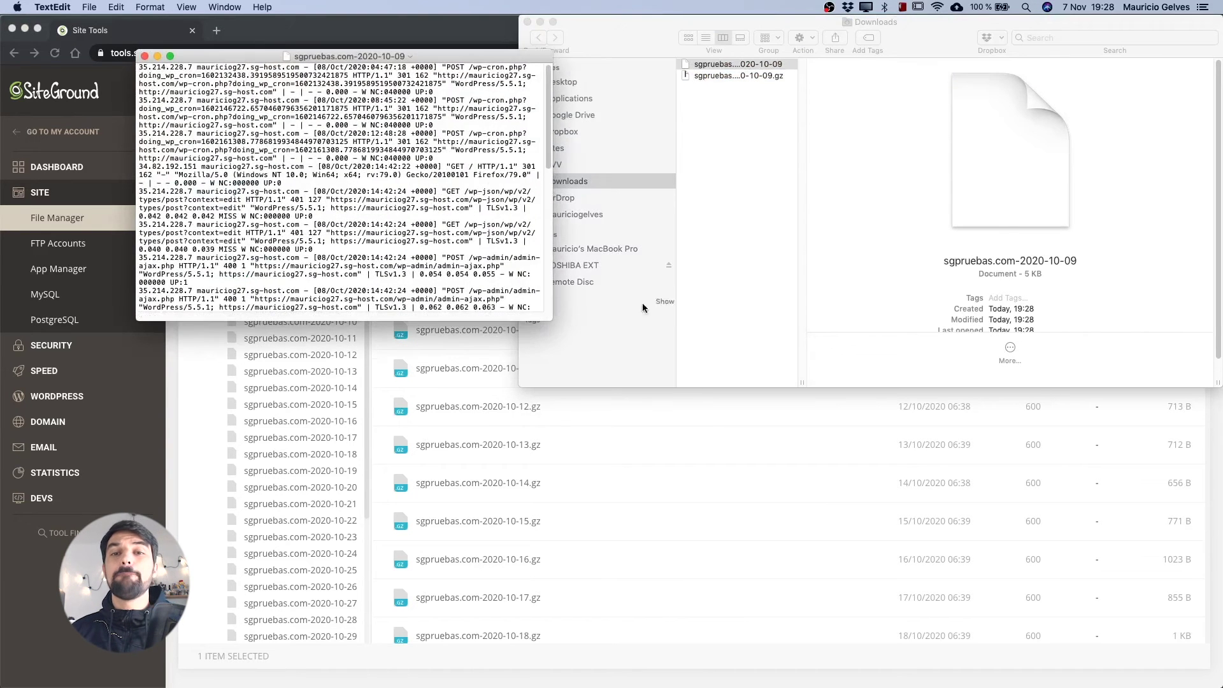
left_click_drag(559, 318, 684, 344)
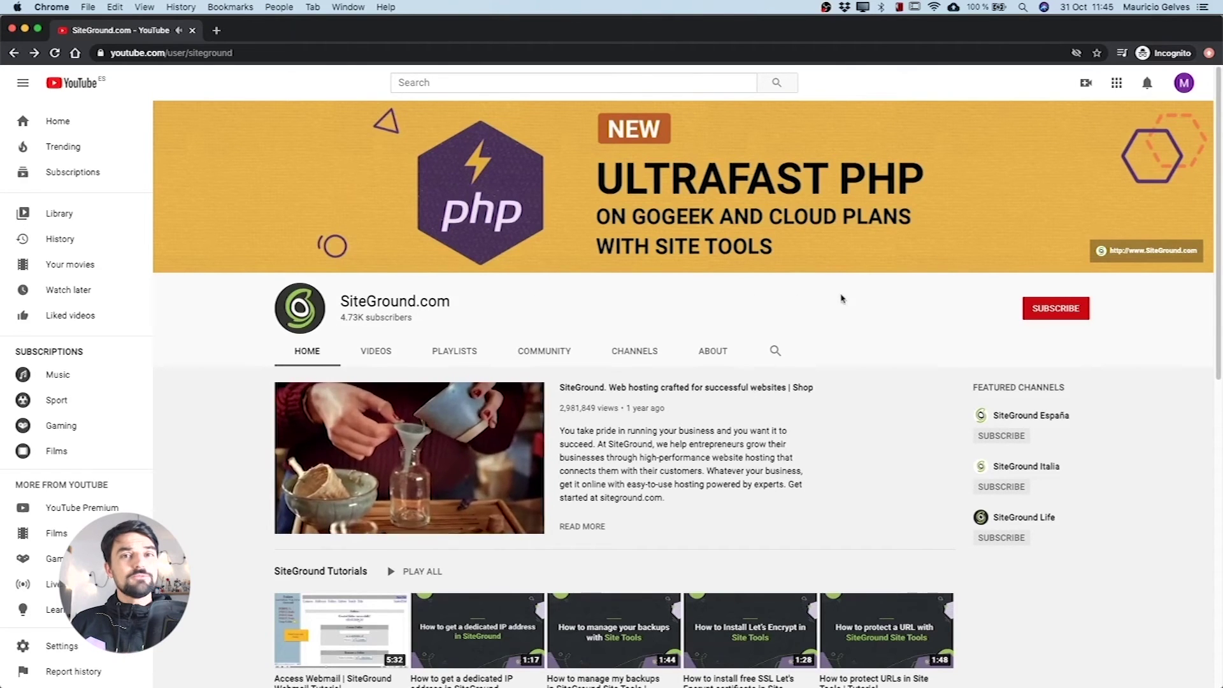
Subscribe to SiteGround.com and set its bell notifications to All
left_click(1036, 309)
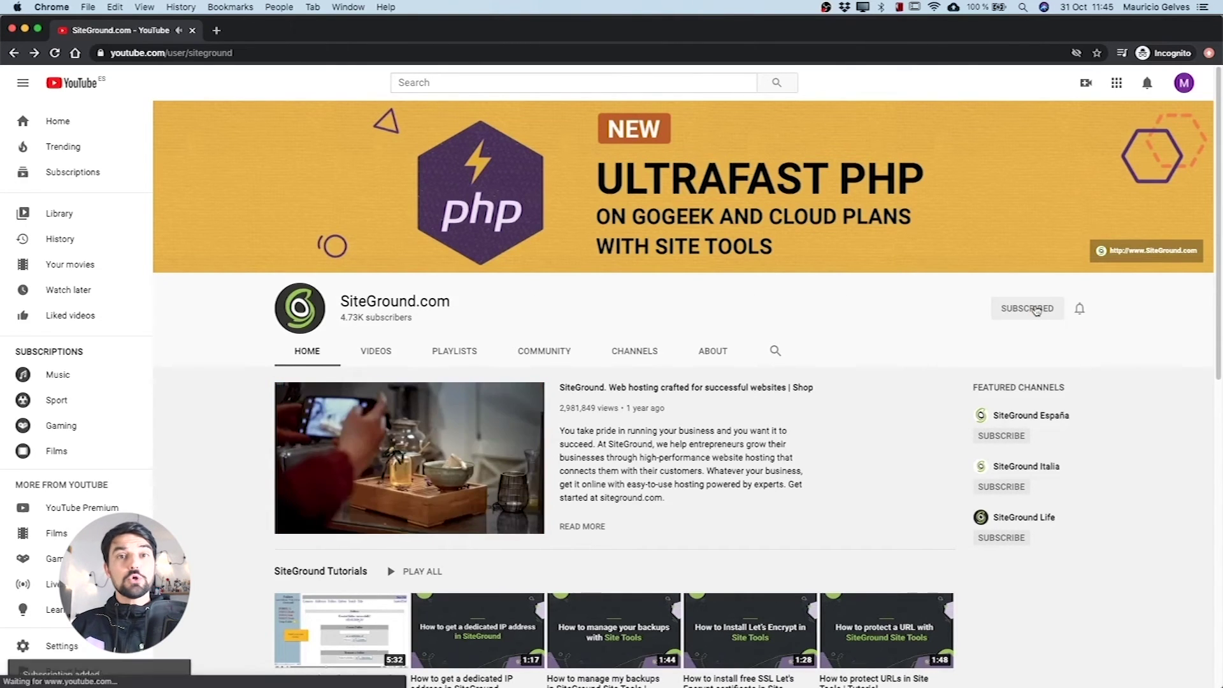
left_click(1081, 309)
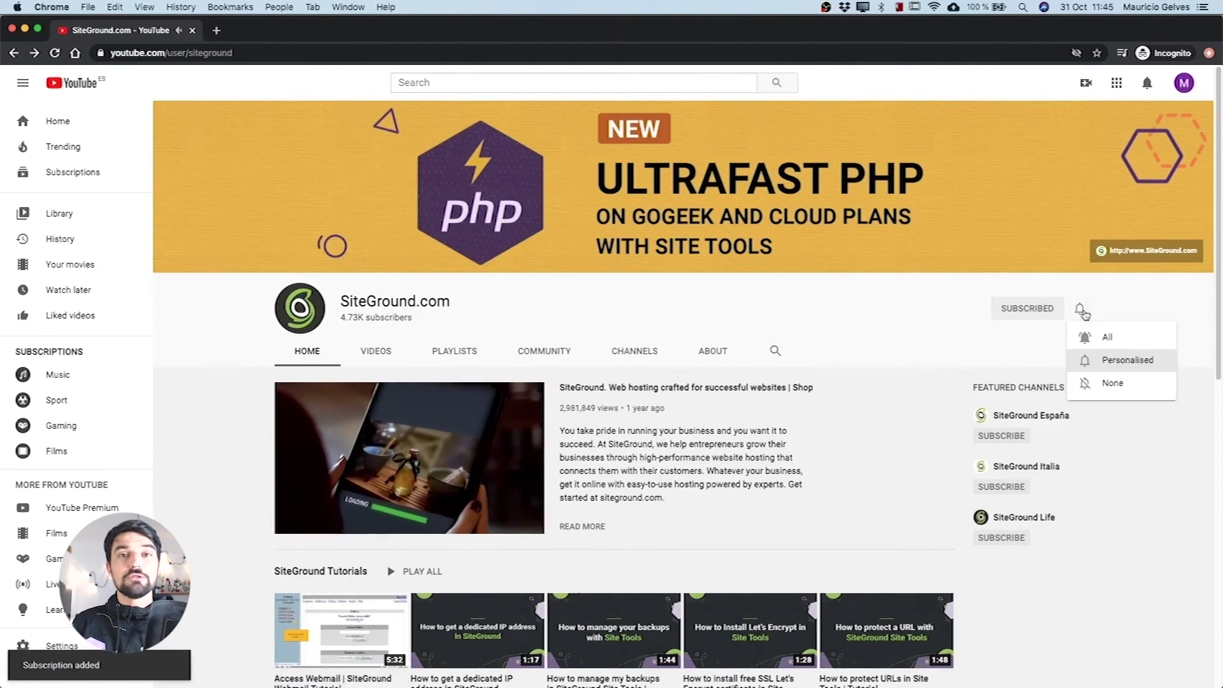
left_click(1089, 336)
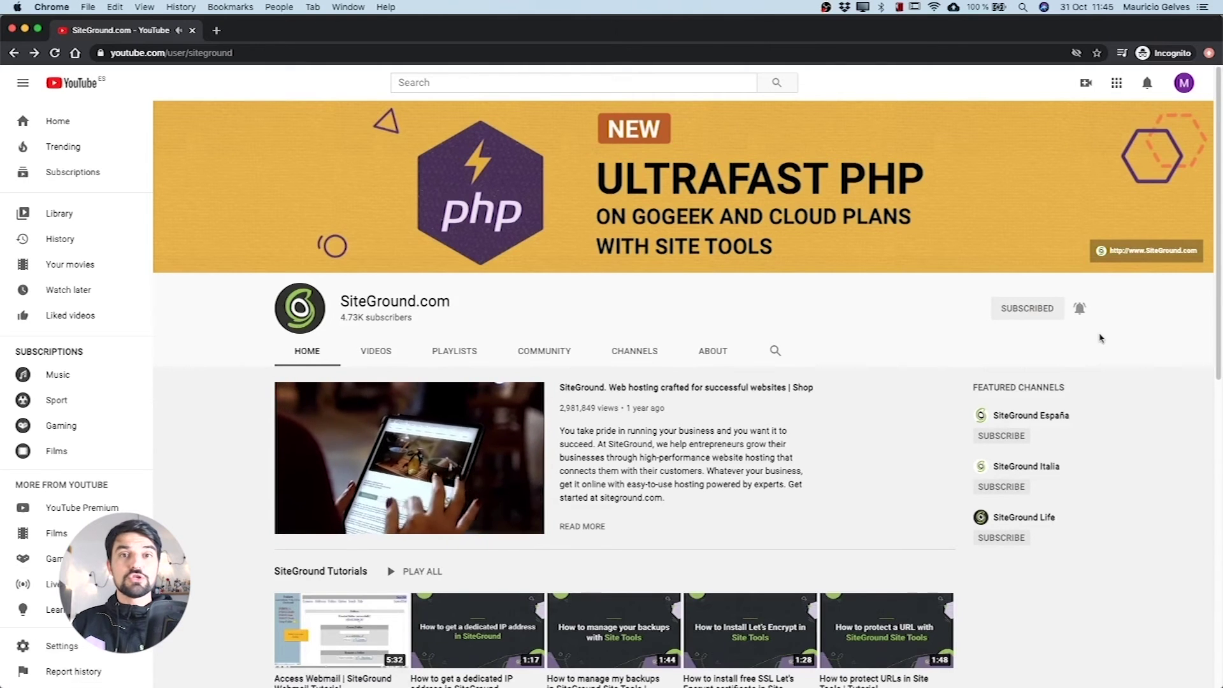
scroll(1101, 338, "down", 1)
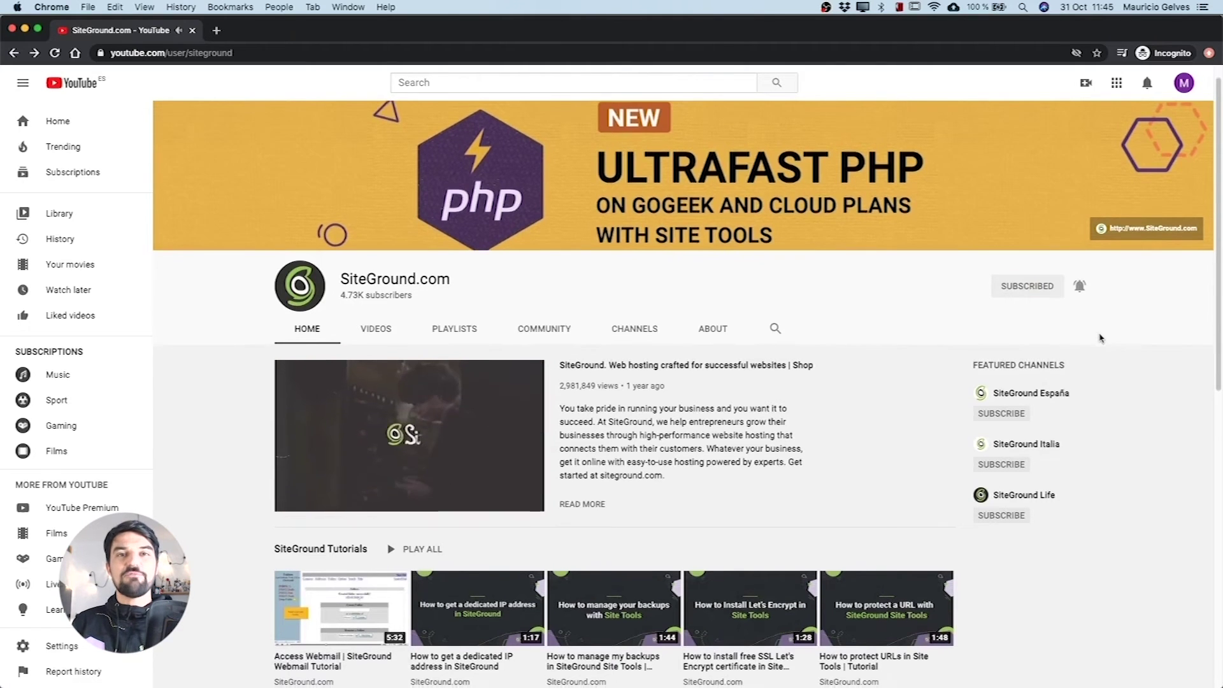